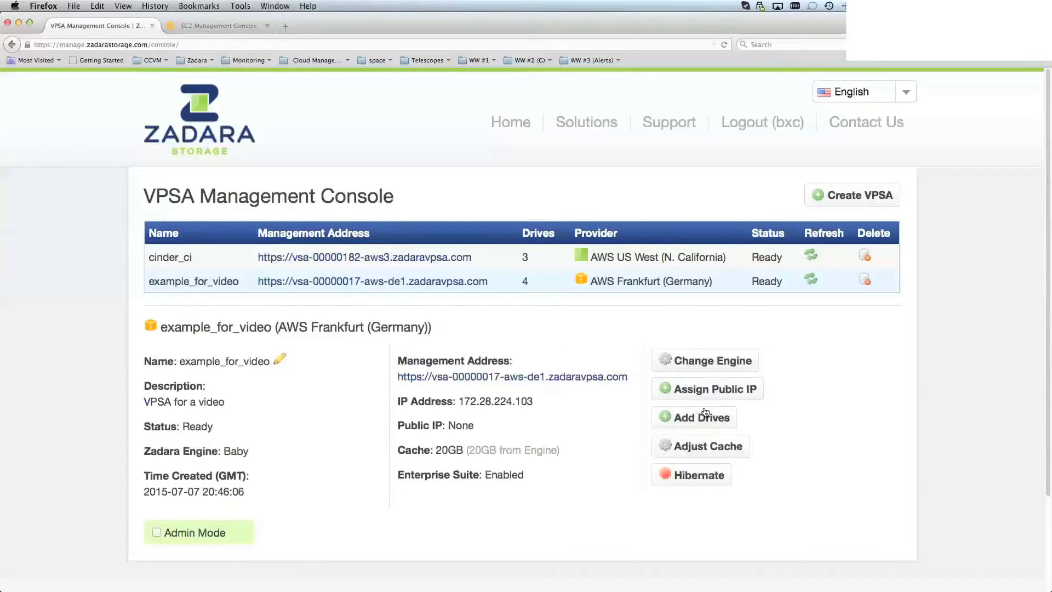
Step: Assign a public IP to the example_for_video VPSA and refresh its entry in the console
left_click(705, 389)
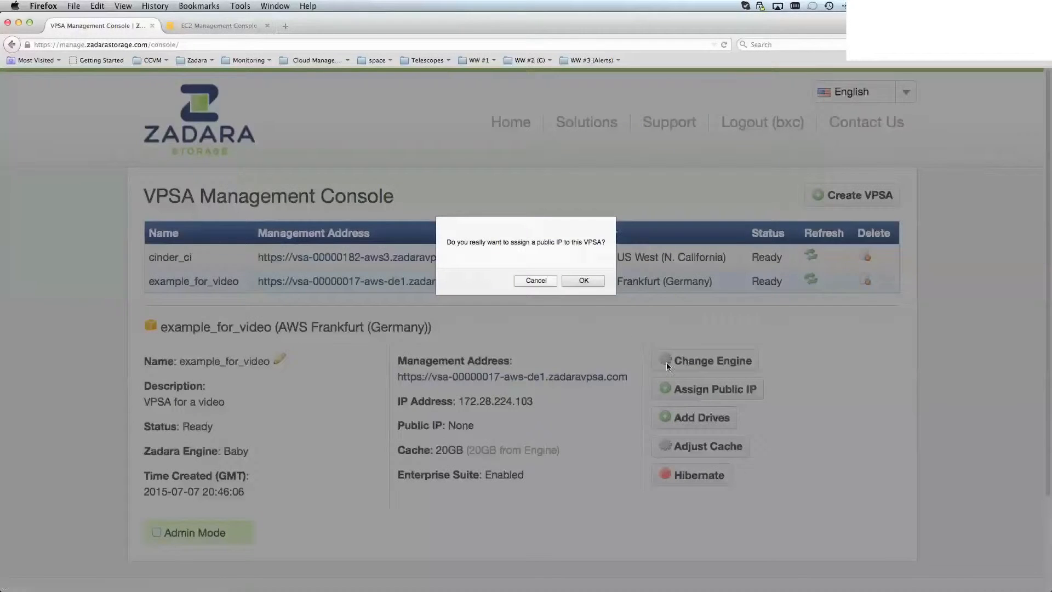
left_click(579, 281)
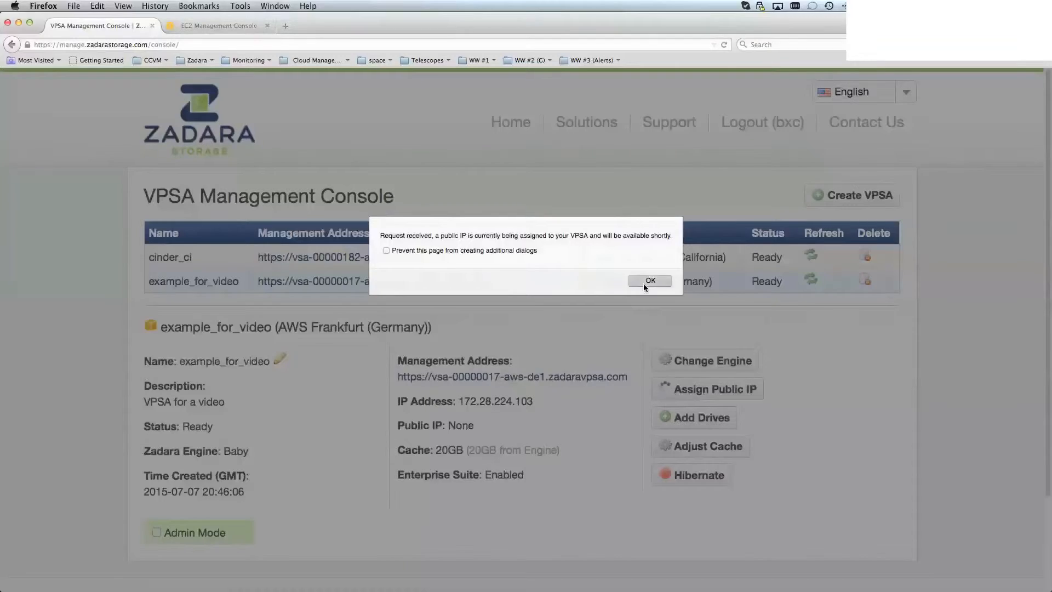
left_click(645, 284)
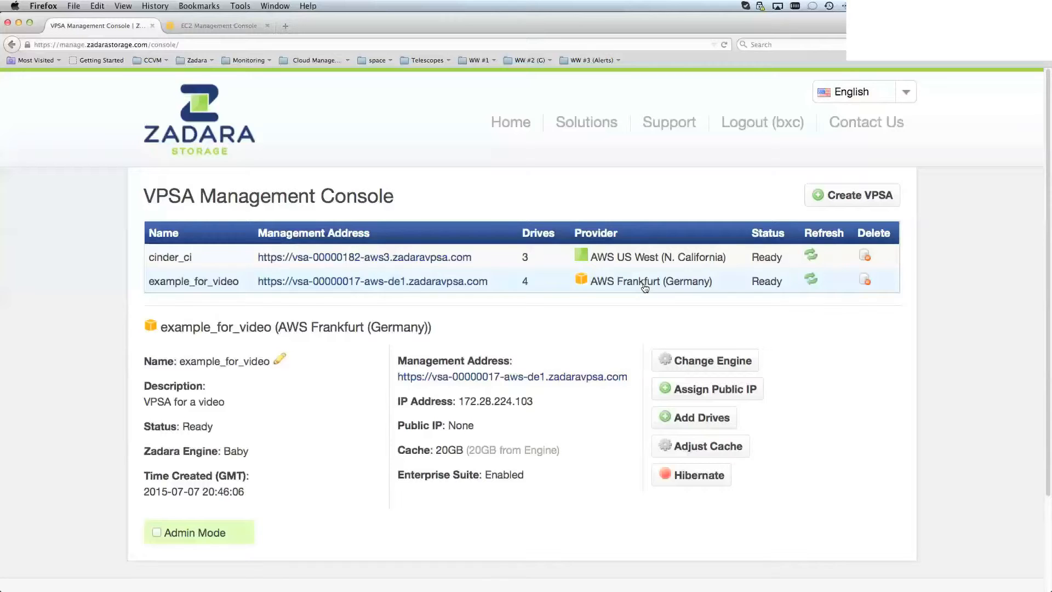
left_click(812, 279)
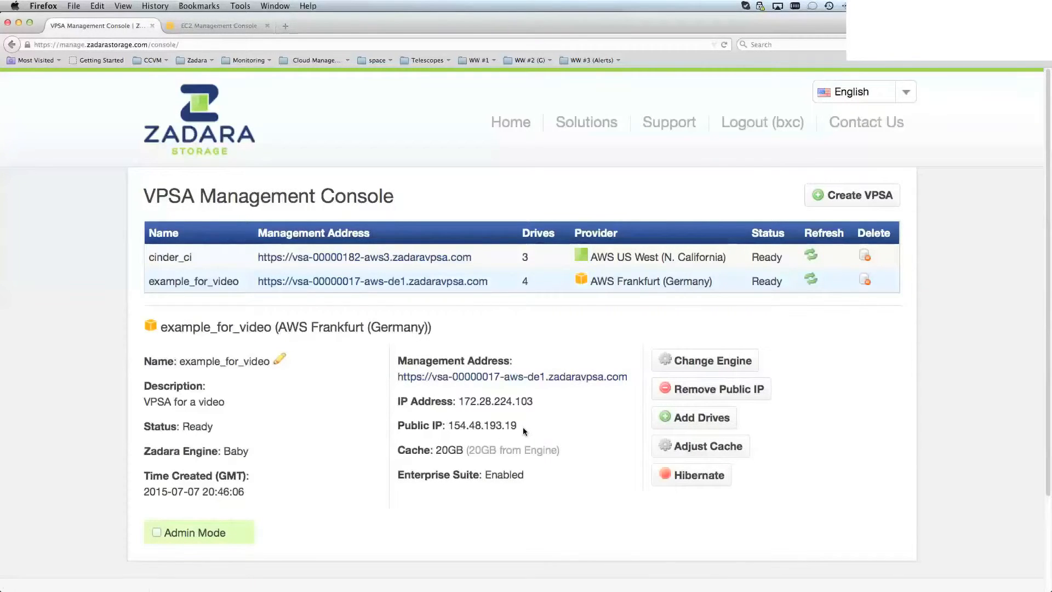
Step: Copy the public IP of the cinder_ci VPSA and switch to the example_for_video VPSA interface in Internet Explorer
left_click(185, 266)
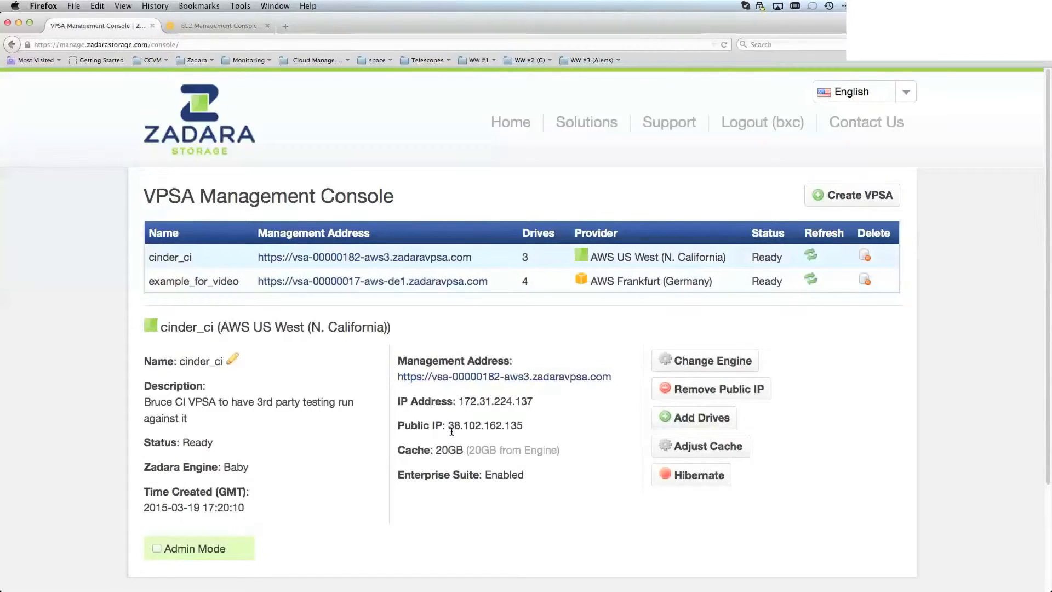
left_click_drag(448, 426, 525, 427)
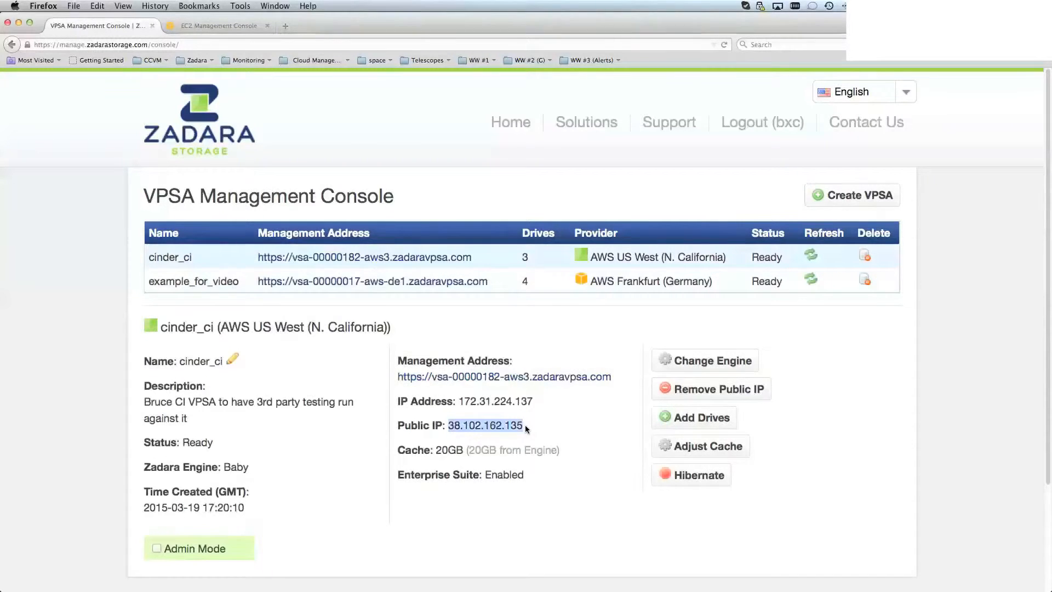
key("super+c")
key("super+Tab")
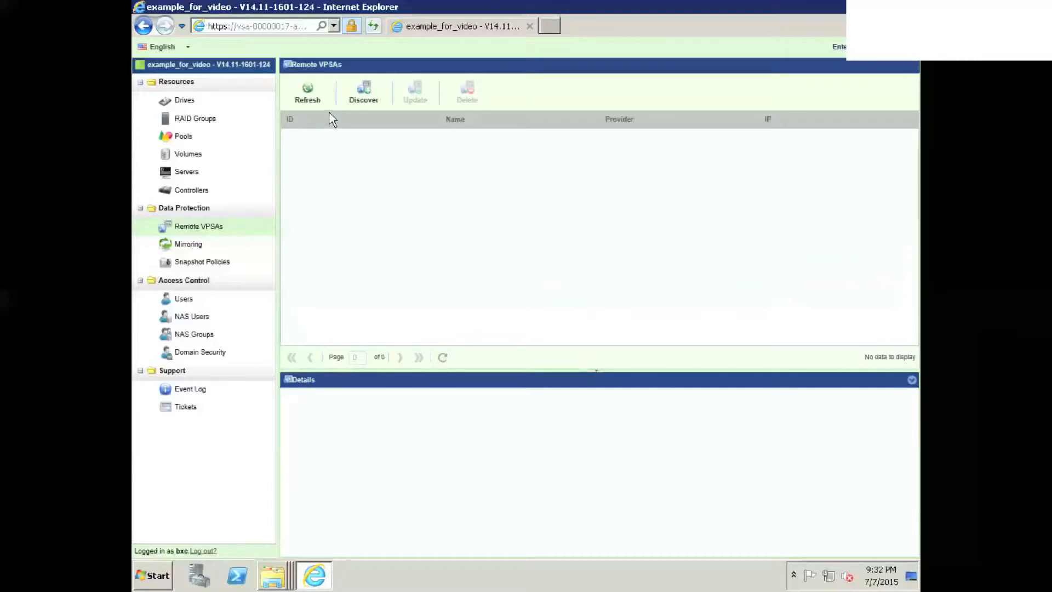
Step: Start discovering a remote VPSA at the copied address 38.102.162.135, with discovery through public IP enabled
left_click(359, 100)
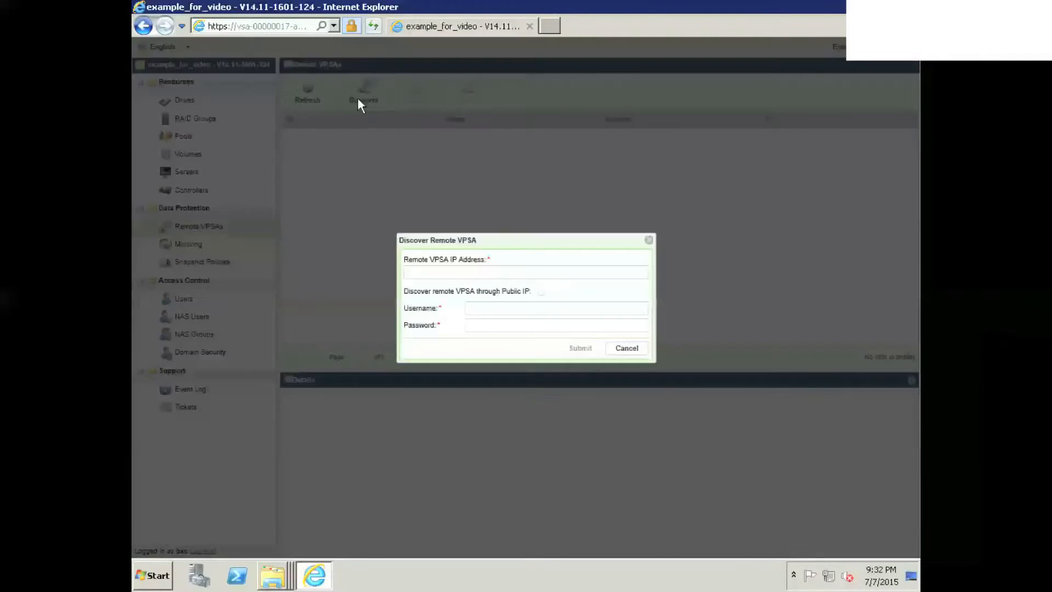
left_click(422, 272)
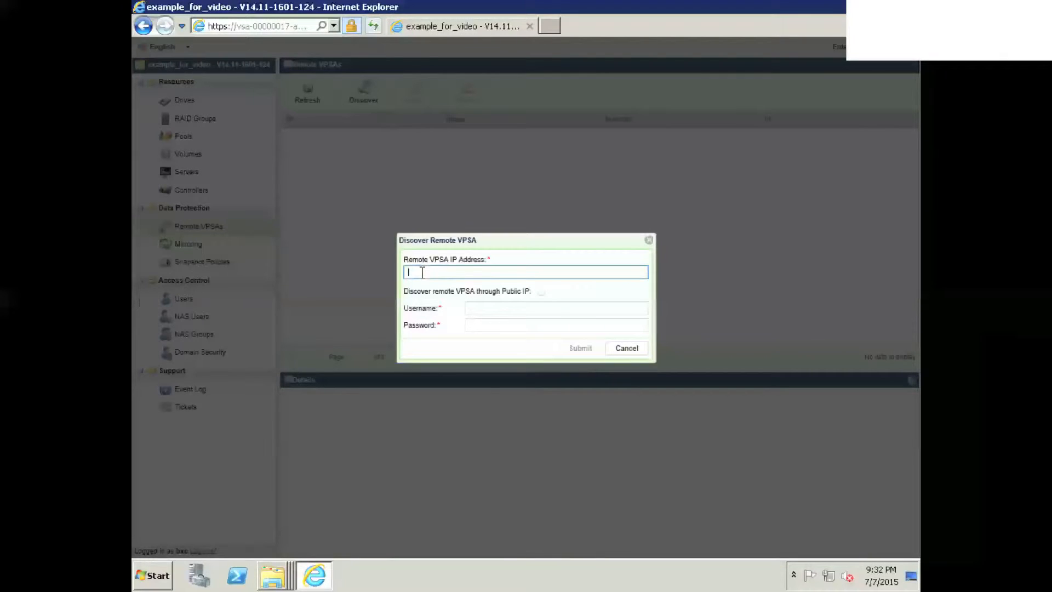
key("ctrl+v")
left_click(541, 292)
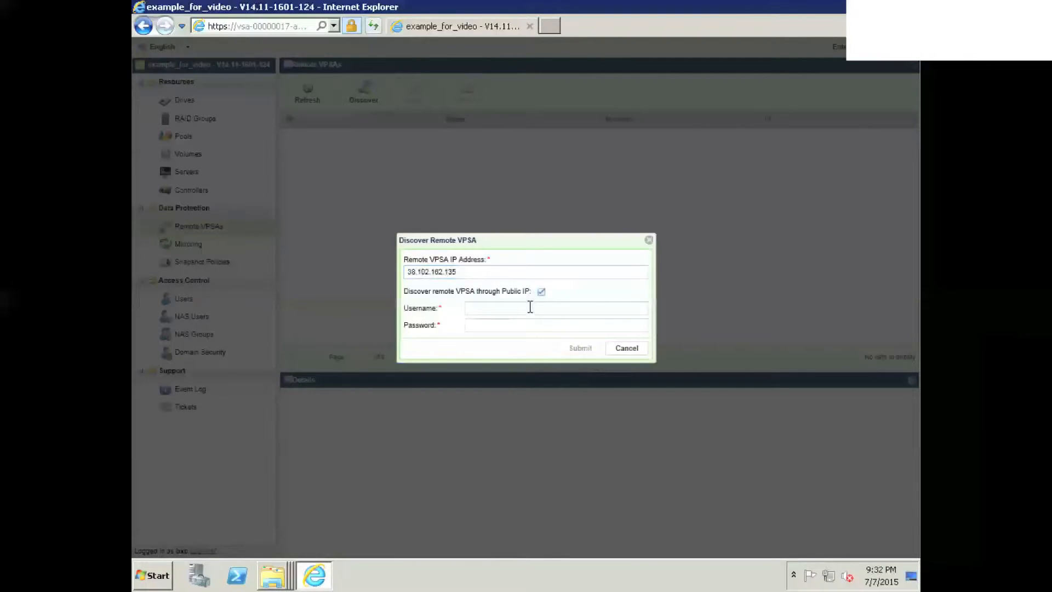
Step: Enter the remote VPSA's username and account password, then submit and confirm the discovery
left_click(530, 307)
type("bxc")
key("Tab")
type("••••••")
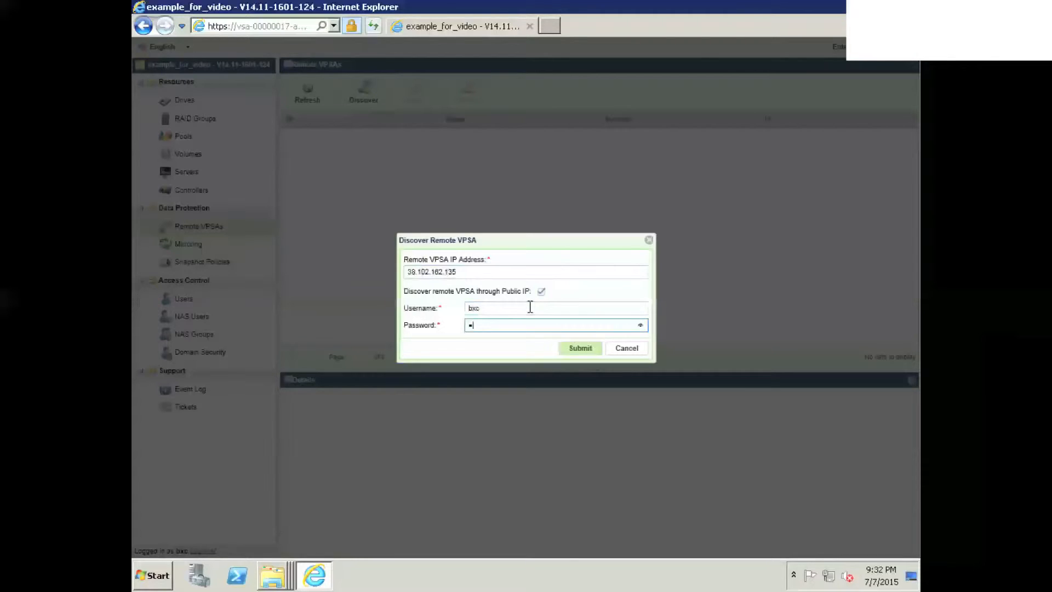
left_click(572, 351)
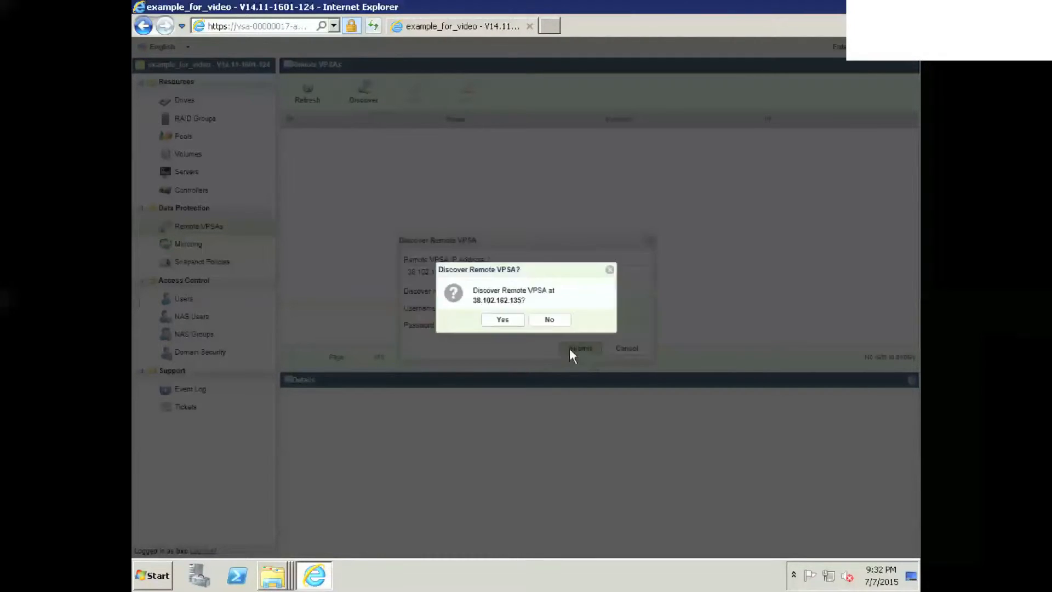
left_click(503, 320)
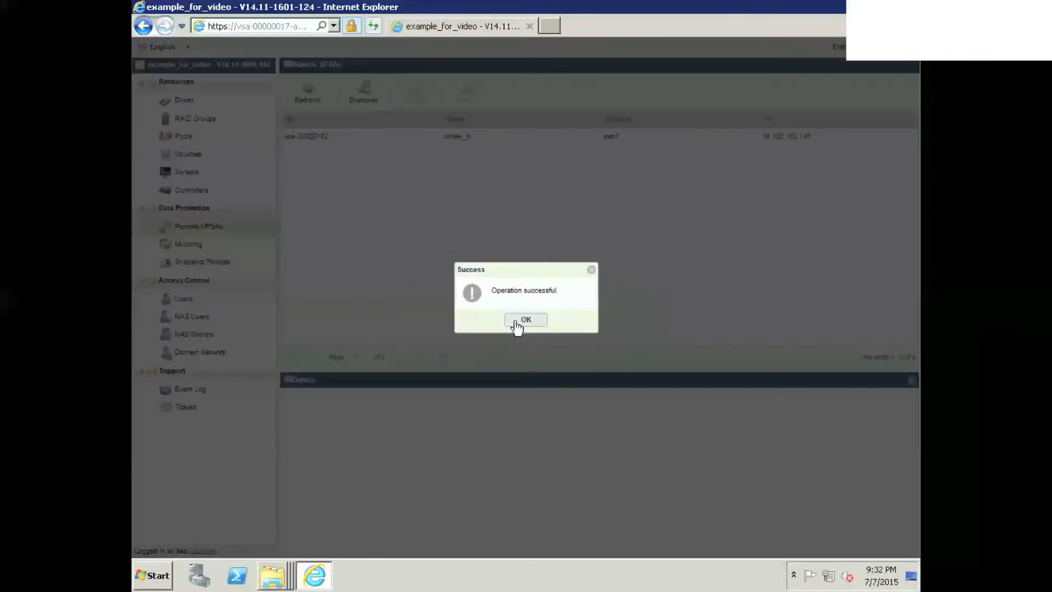
left_click(517, 323)
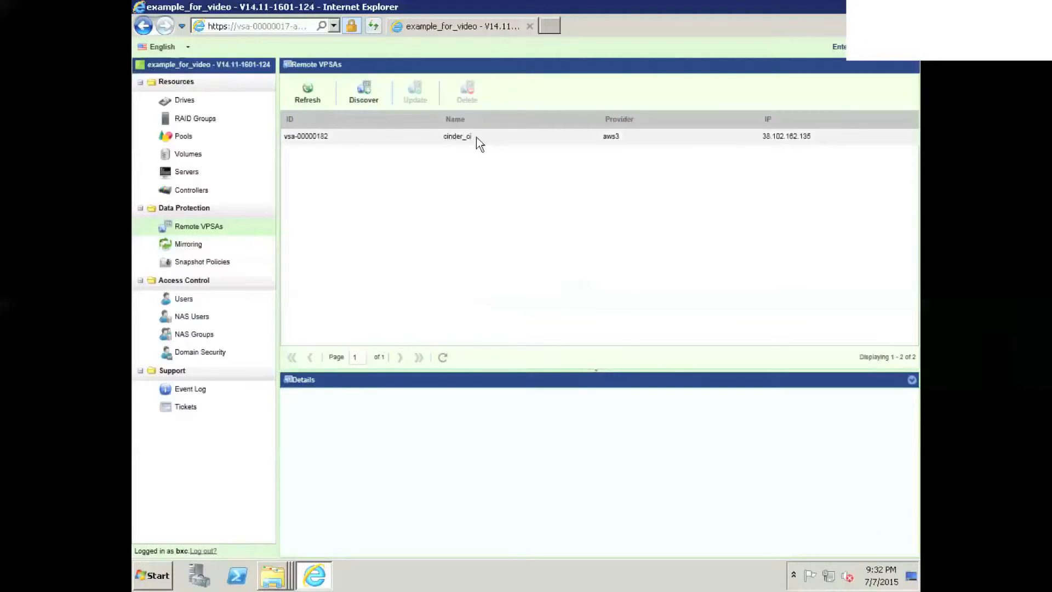
Step: Review the properties, pools and logs of the discovered cinder_ci remote VPSA
left_click(448, 143)
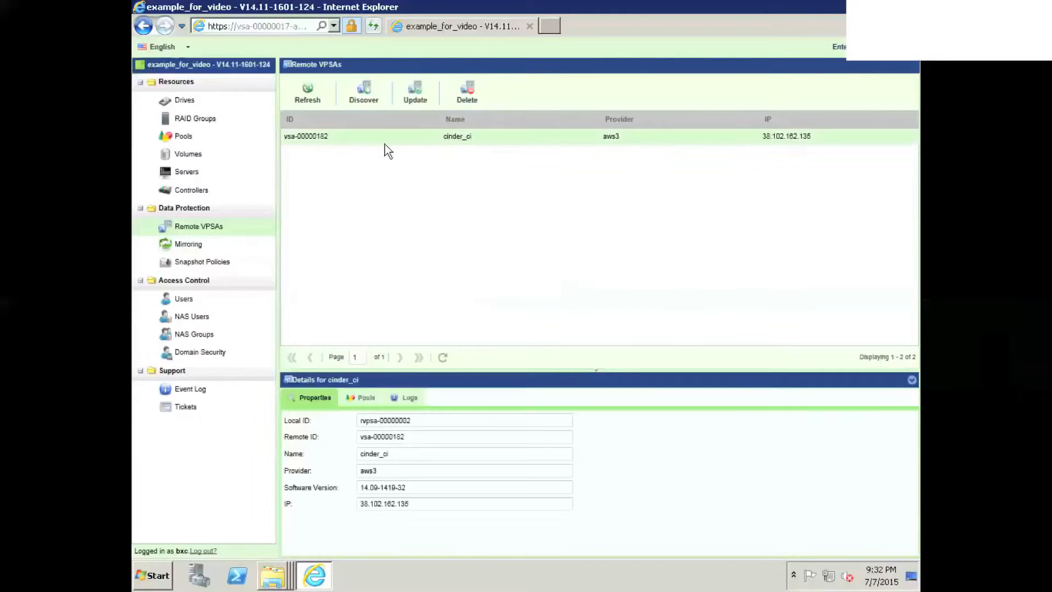
left_click(361, 406)
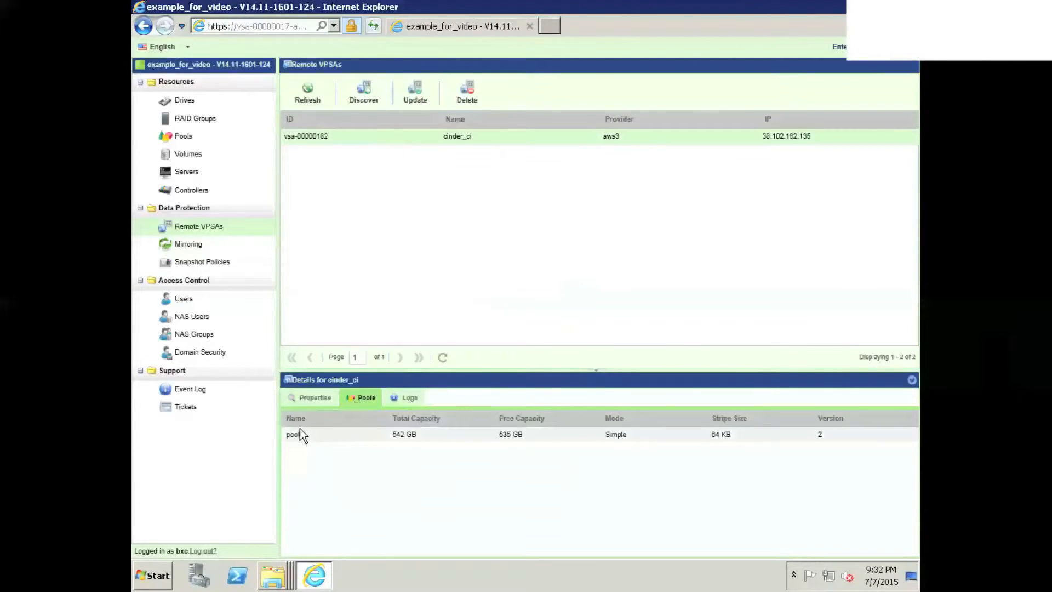
left_click(405, 399)
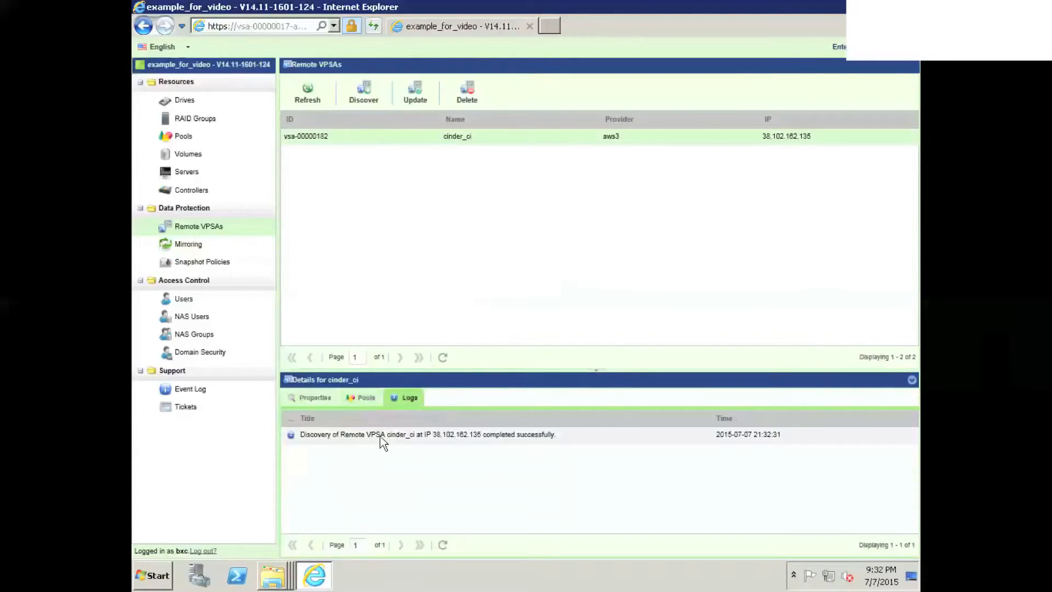
left_click(355, 400)
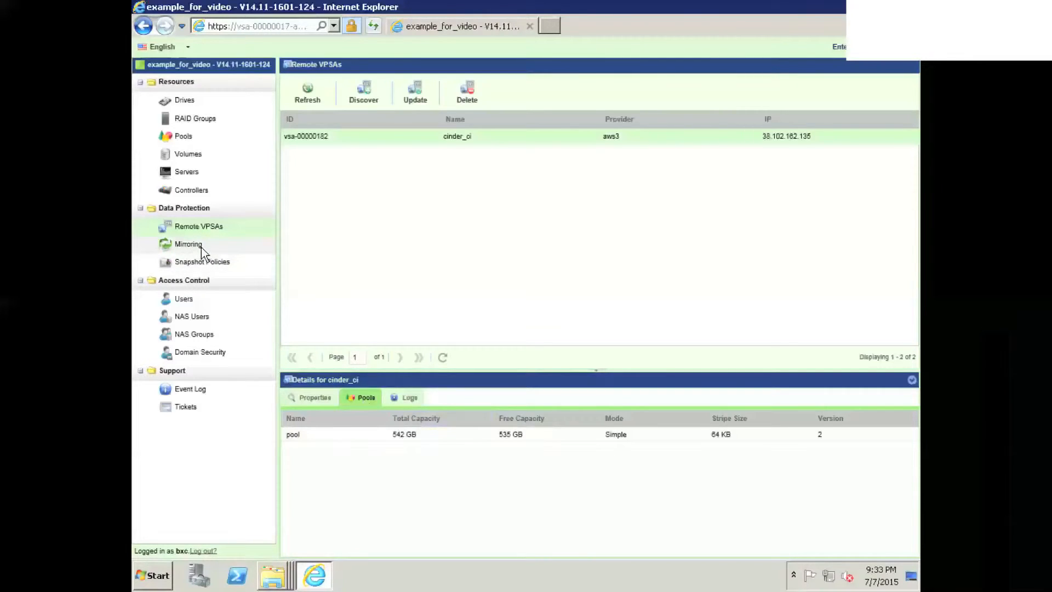
Step: Start a new mirror of the example volume named mirror_for_example, with example_mirror as the destination volume name
left_click(268, 245)
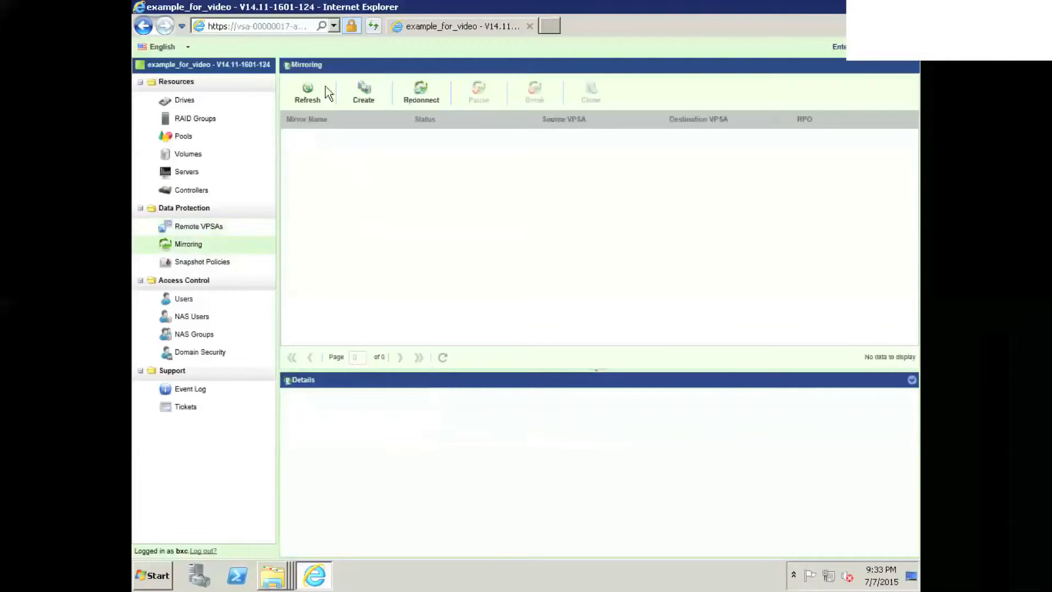
left_click(362, 93)
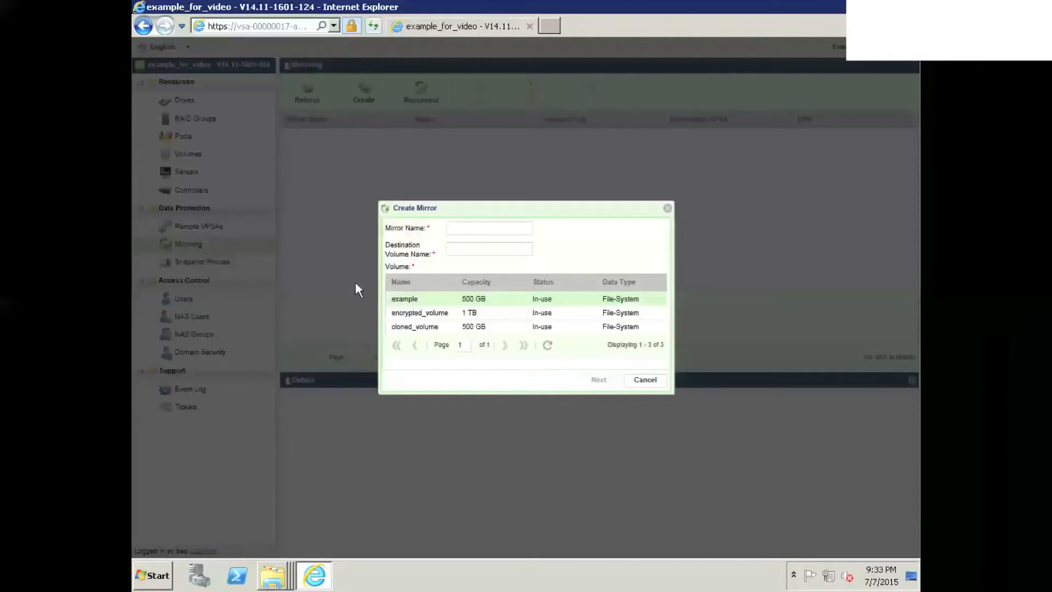
right_click(274, 577)
left_click(464, 228)
type("mirror_for_example")
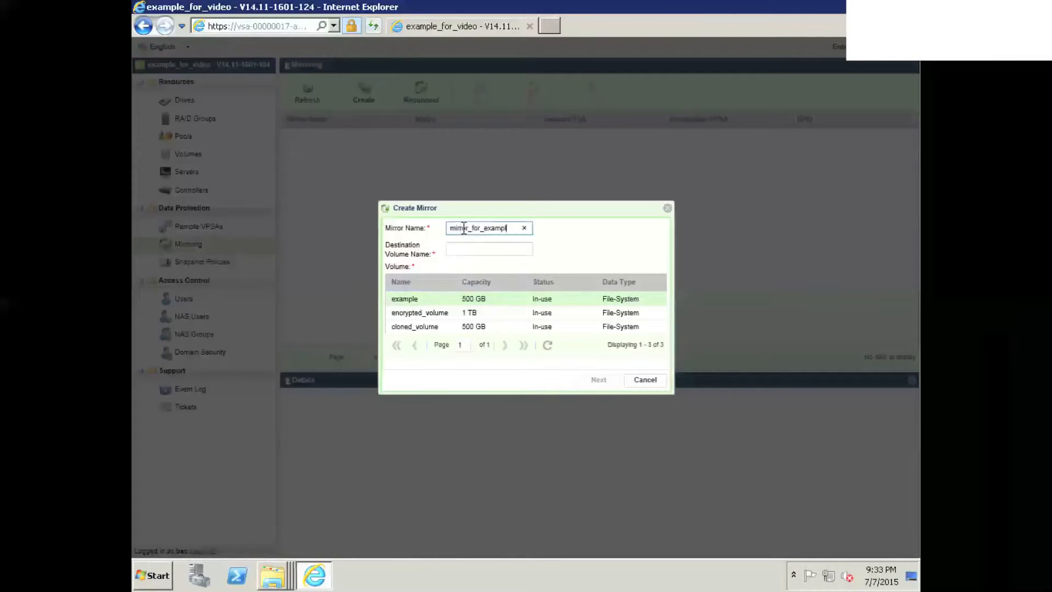
left_click(461, 248)
type("exampl")
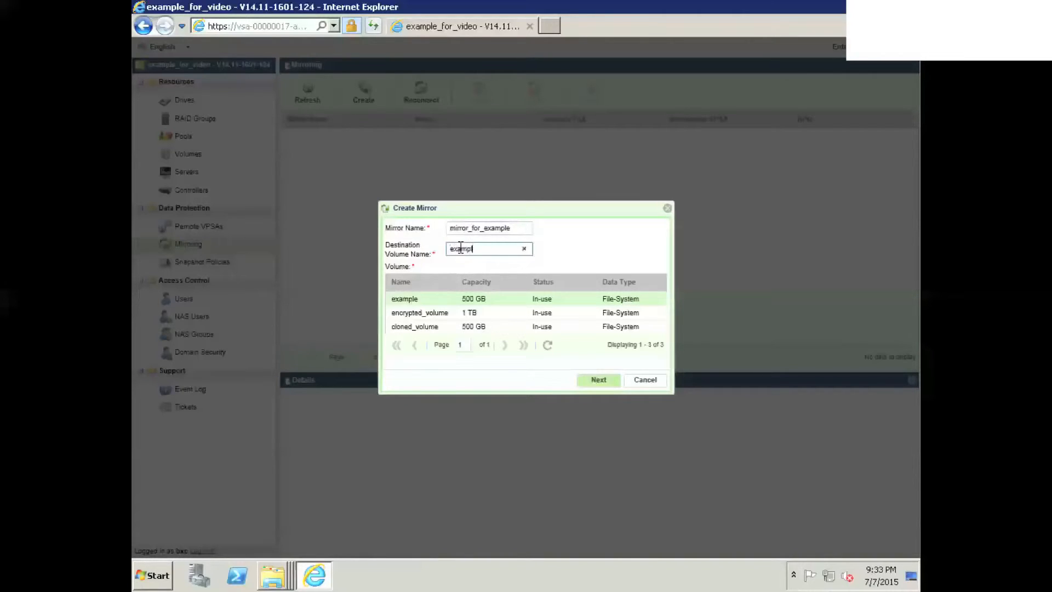
type("e_mirror")
left_click(595, 381)
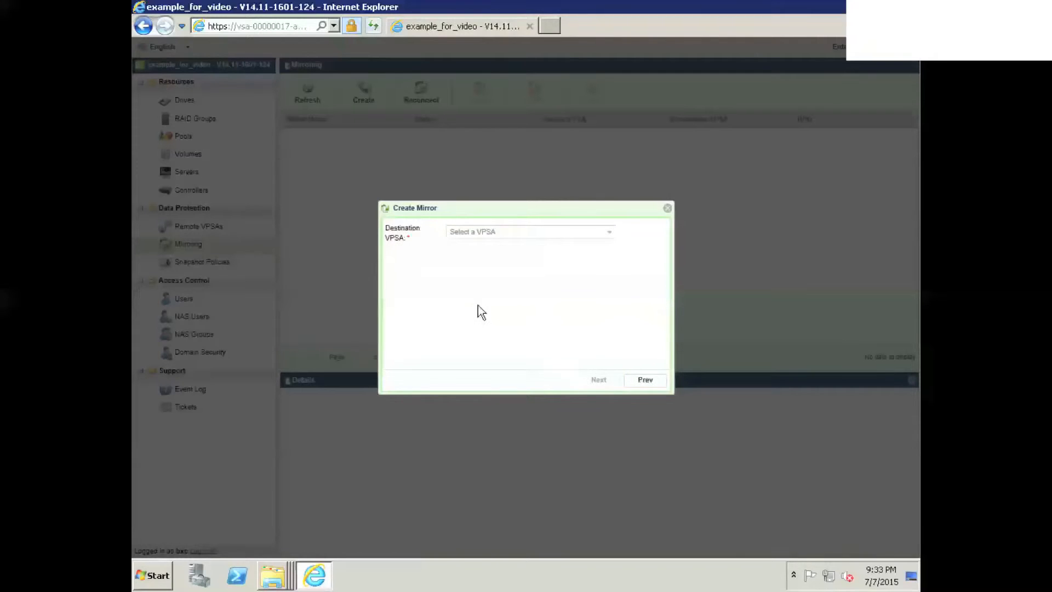
Step: Choose cinder_ci as the mirror's destination VPSA and its pool as the destination pool
left_click(500, 235)
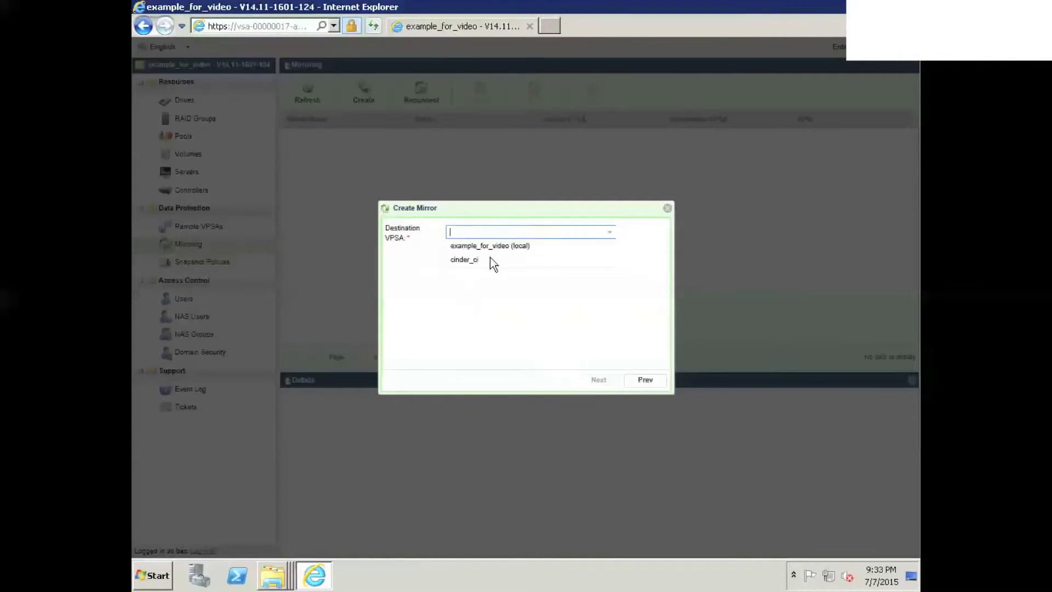
left_click(472, 261)
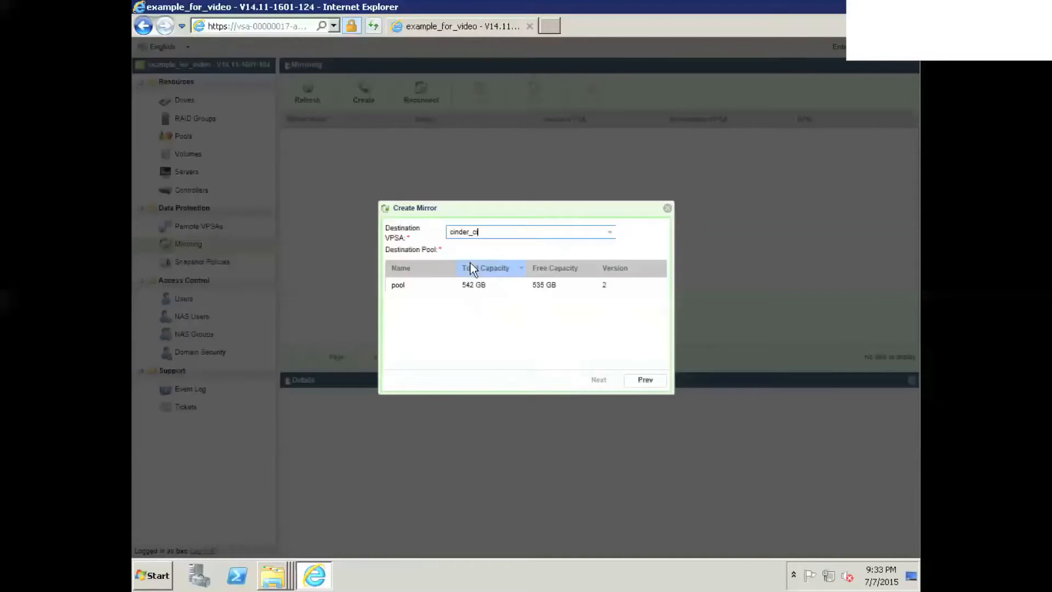
left_click(404, 289)
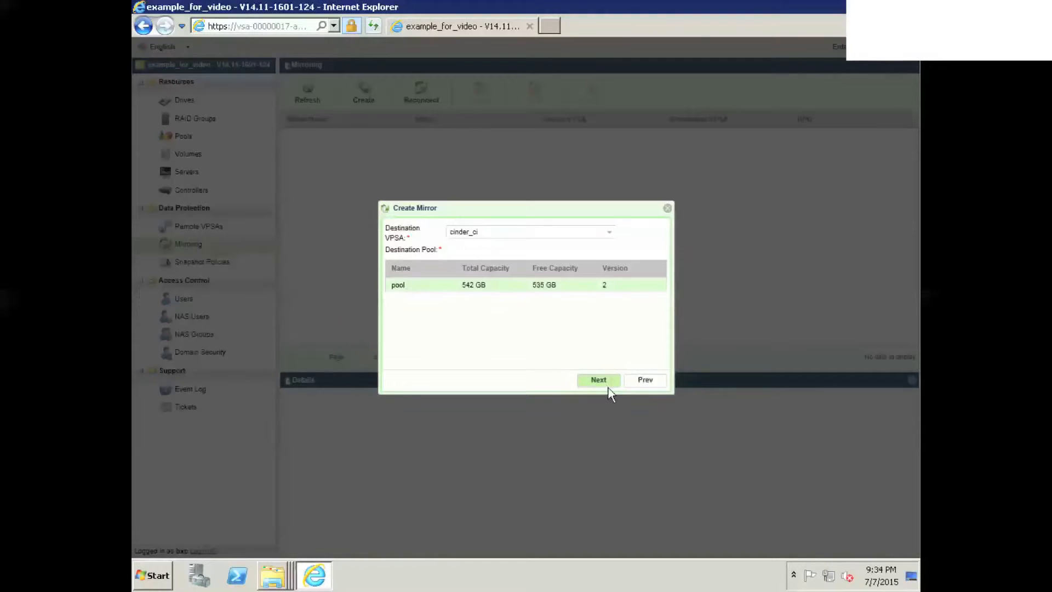
left_click(580, 381)
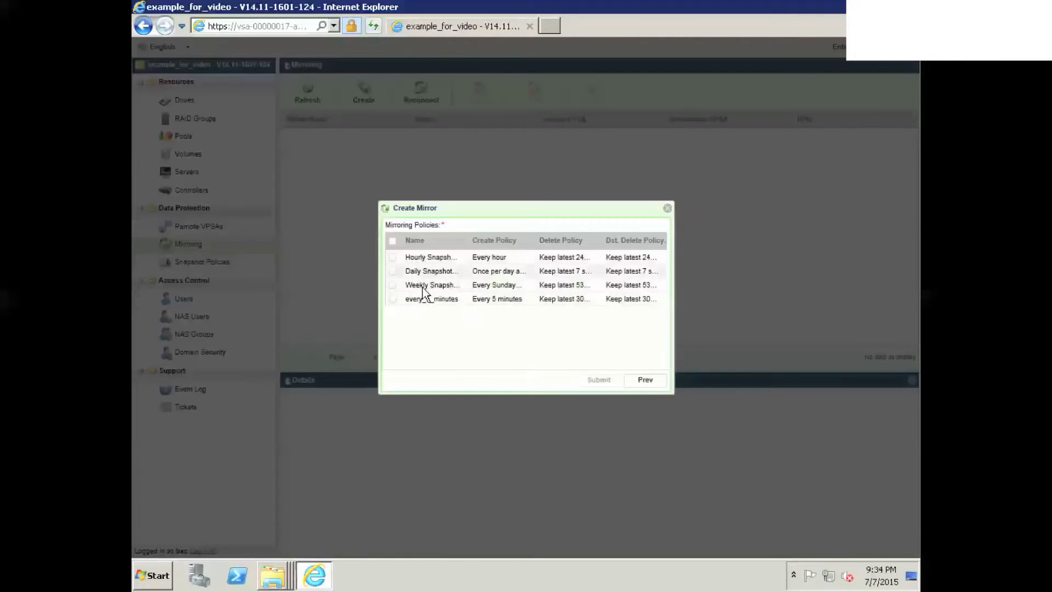
Step: Apply the every_5_minutes mirroring policy and confirm the mirror's creation
left_click(392, 299)
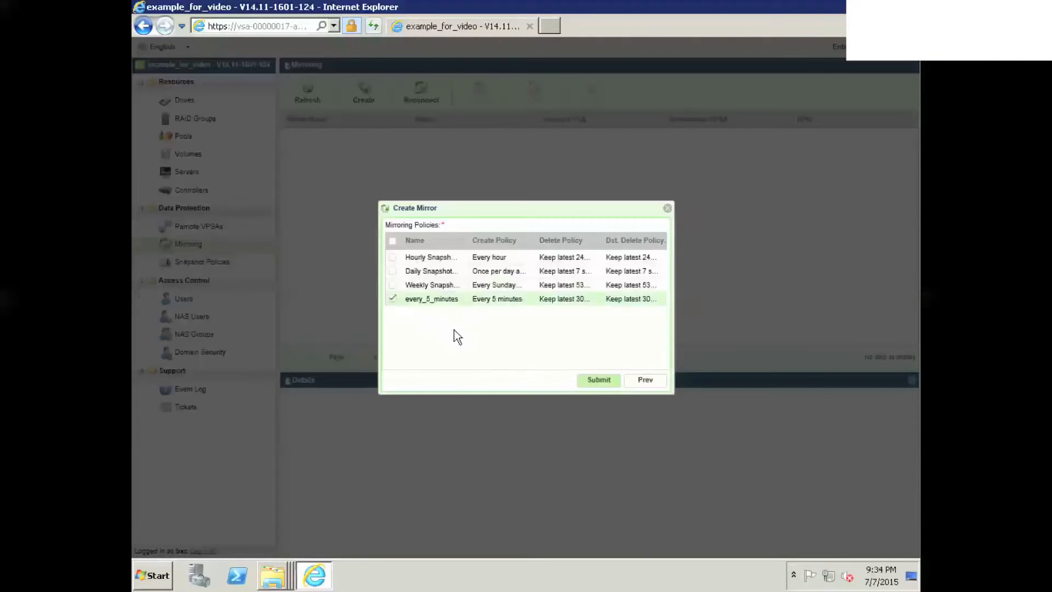
left_click(597, 381)
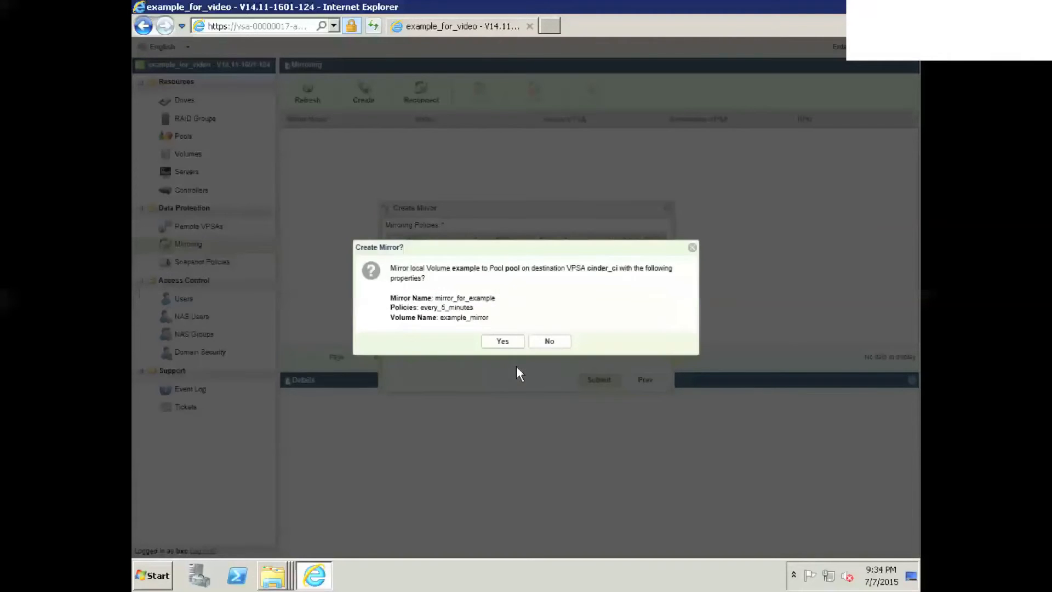
left_click(502, 342)
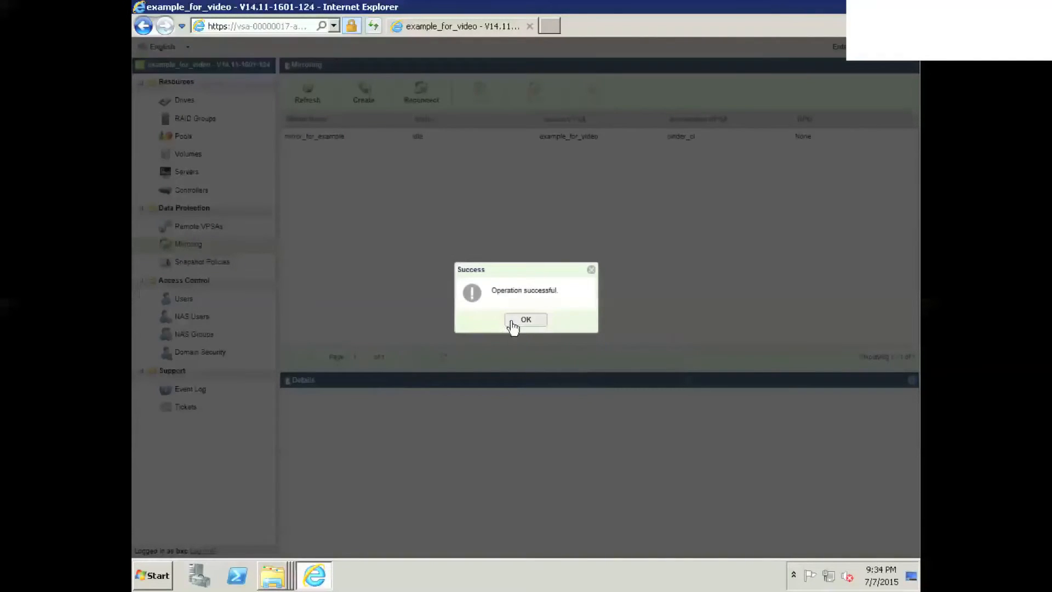
left_click(513, 323)
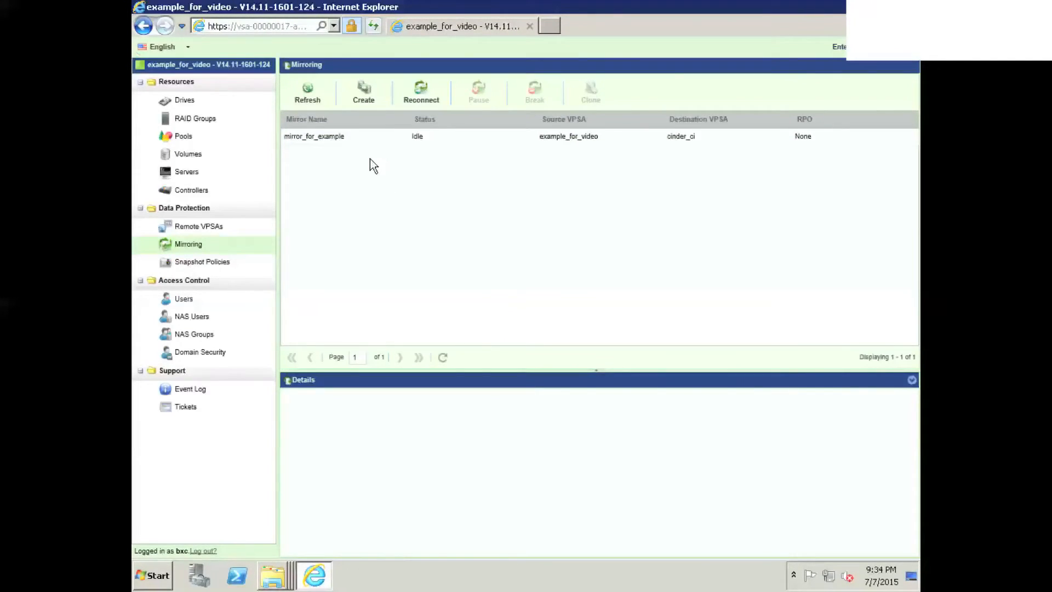
Step: Inspect the properties, snapshots, snapshot policies and metering of mirror_for_example
left_click(355, 136)
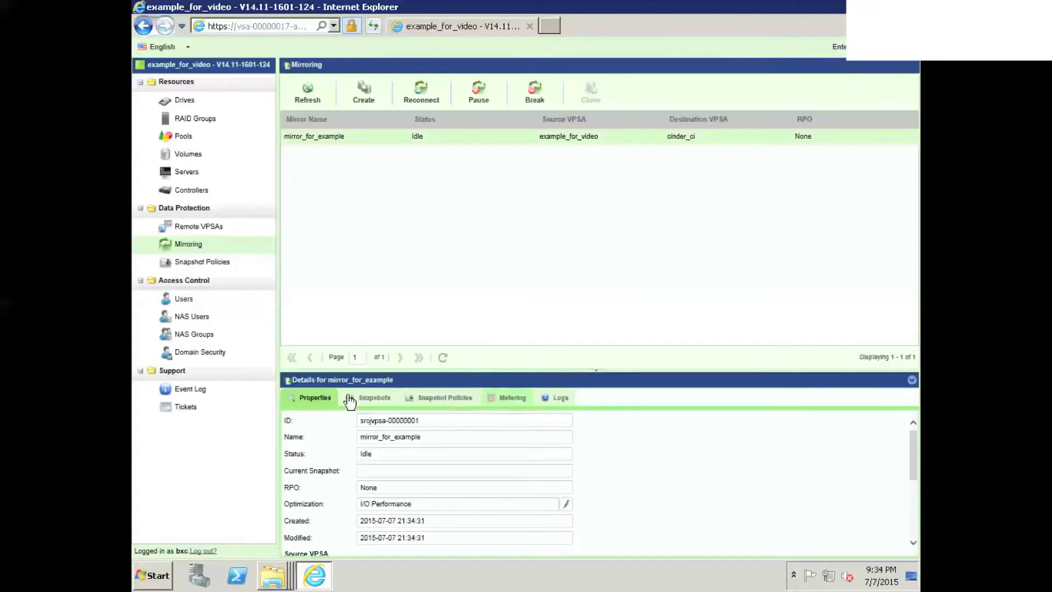
left_click(377, 398)
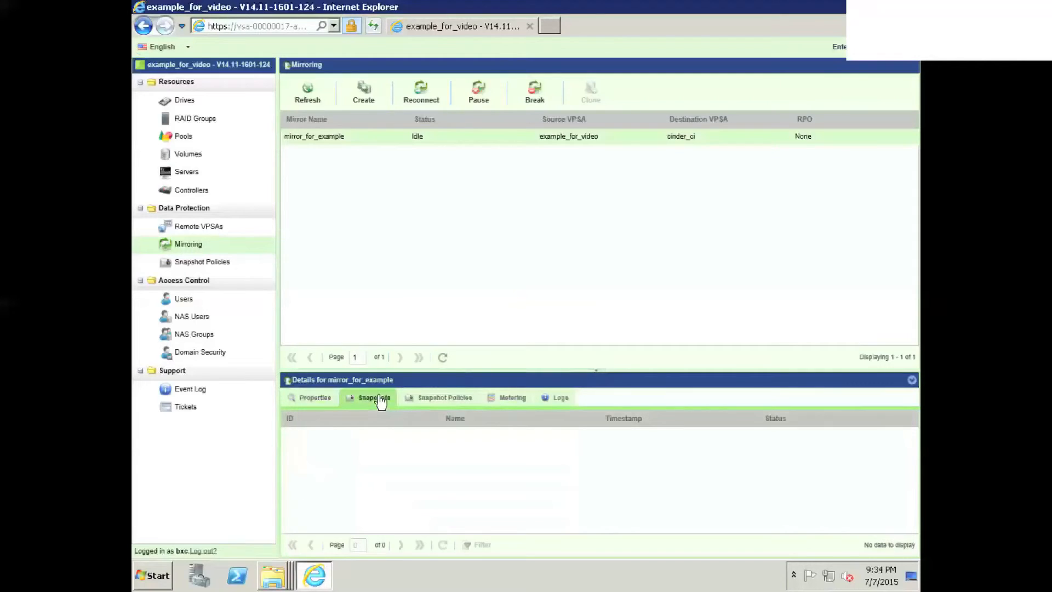
left_click(433, 405)
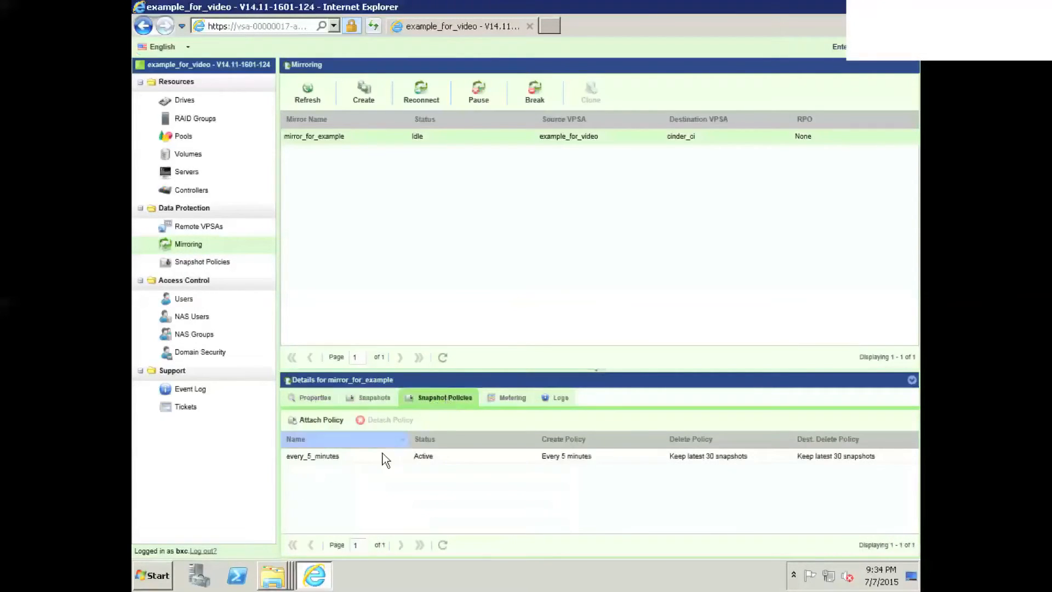
left_click(513, 400)
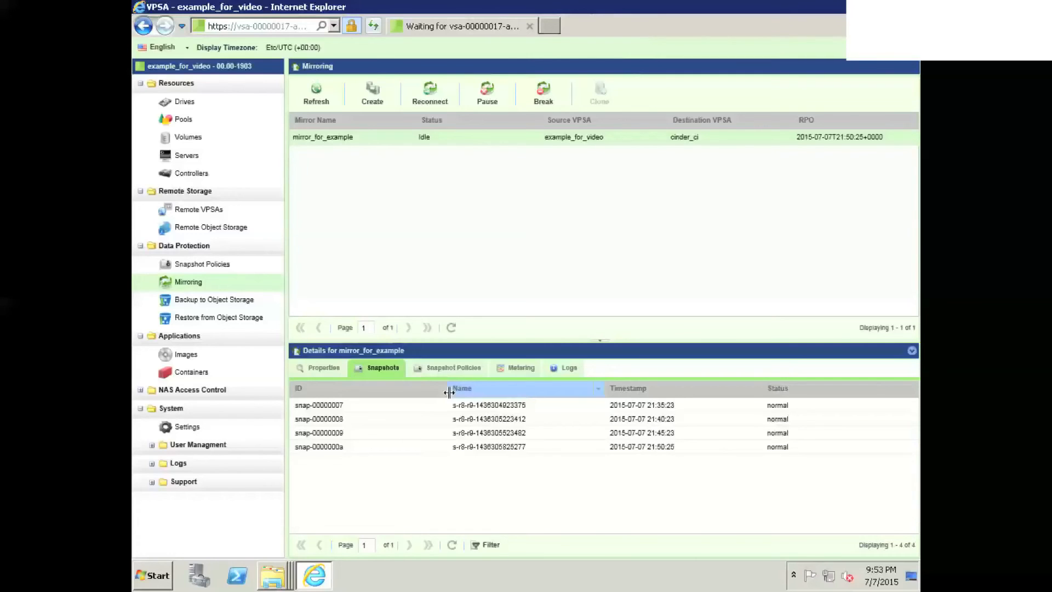
Step: Check the logs of mirror_for_example and its metering charts at 1-minute and 10-minute intervals, finishing on the mirror's properties
left_click(561, 369)
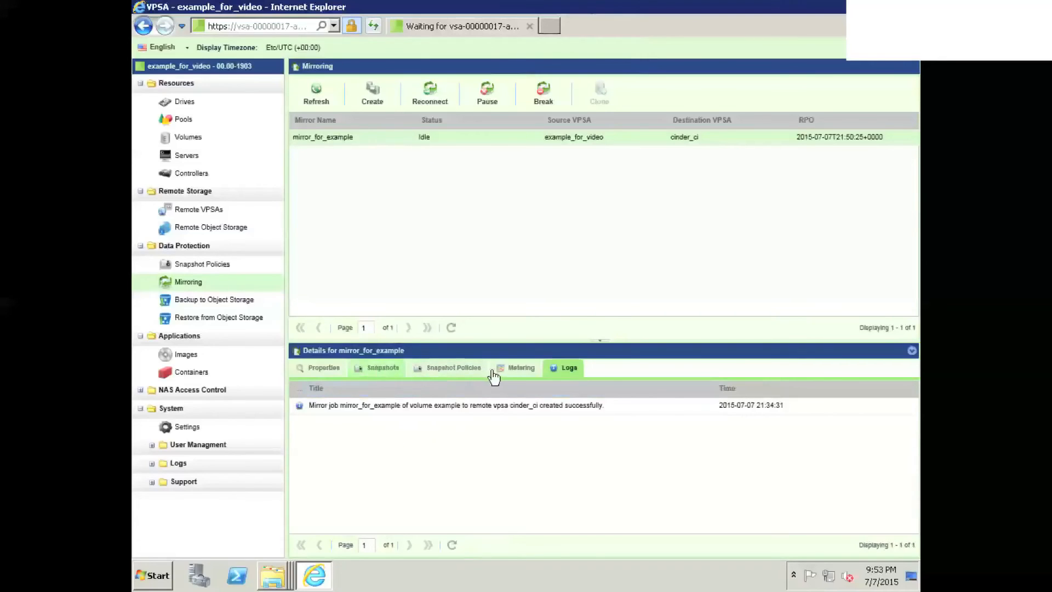
left_click(513, 372)
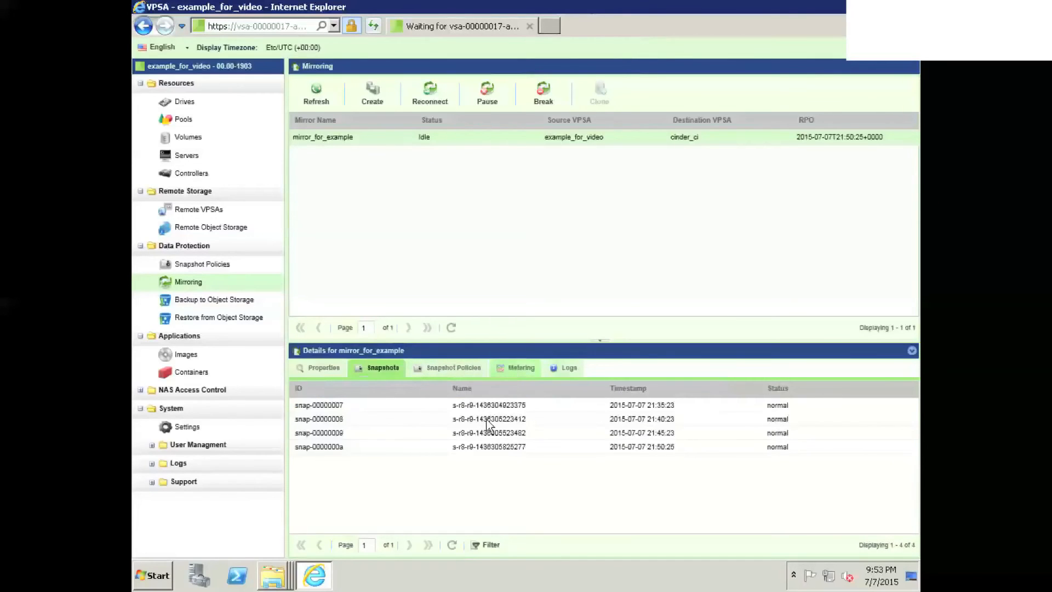
left_click(341, 546)
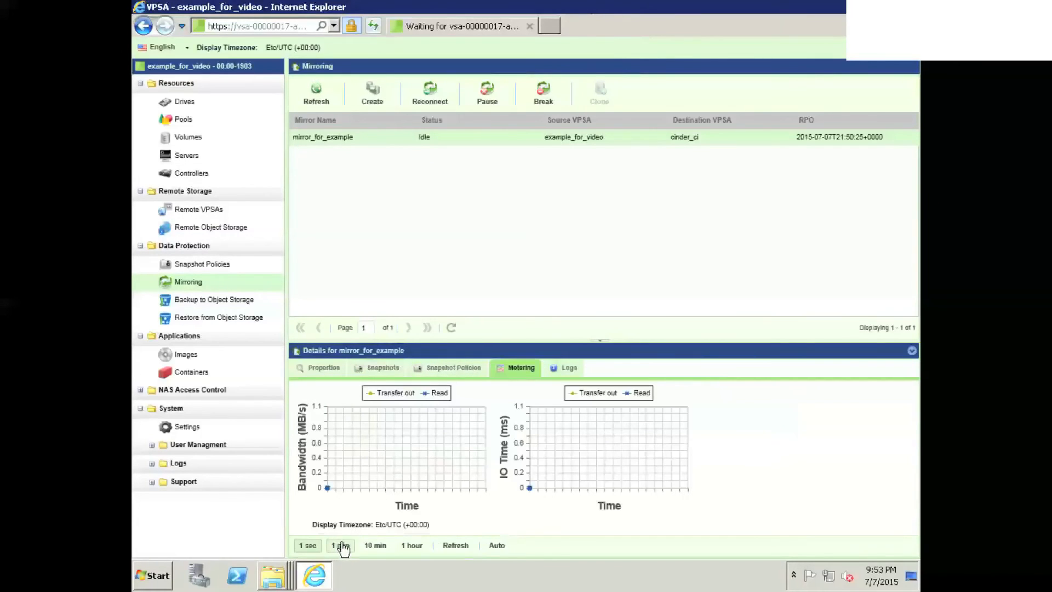
left_click(377, 546)
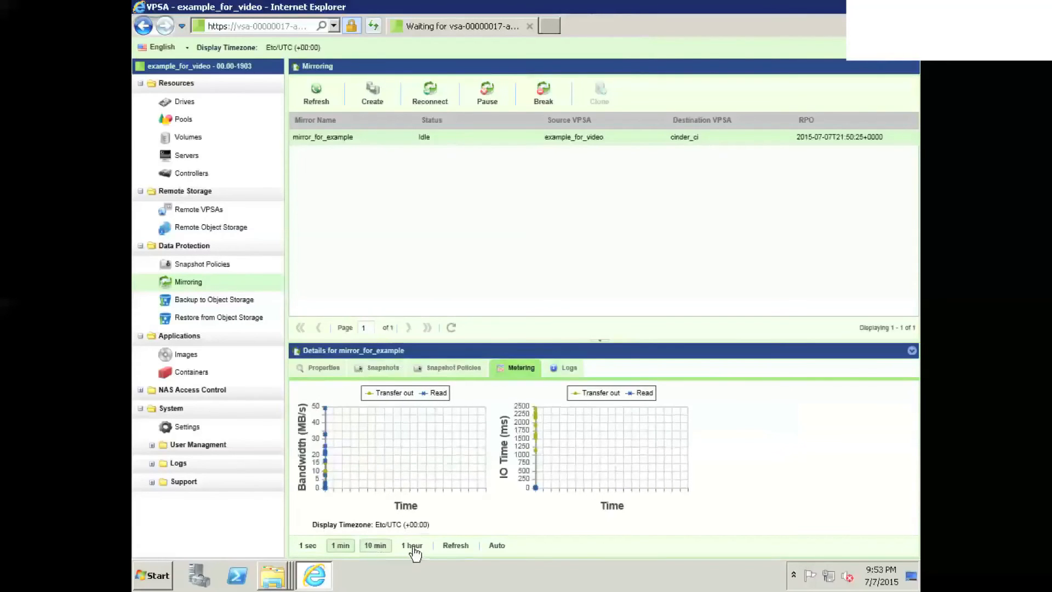
left_click(342, 546)
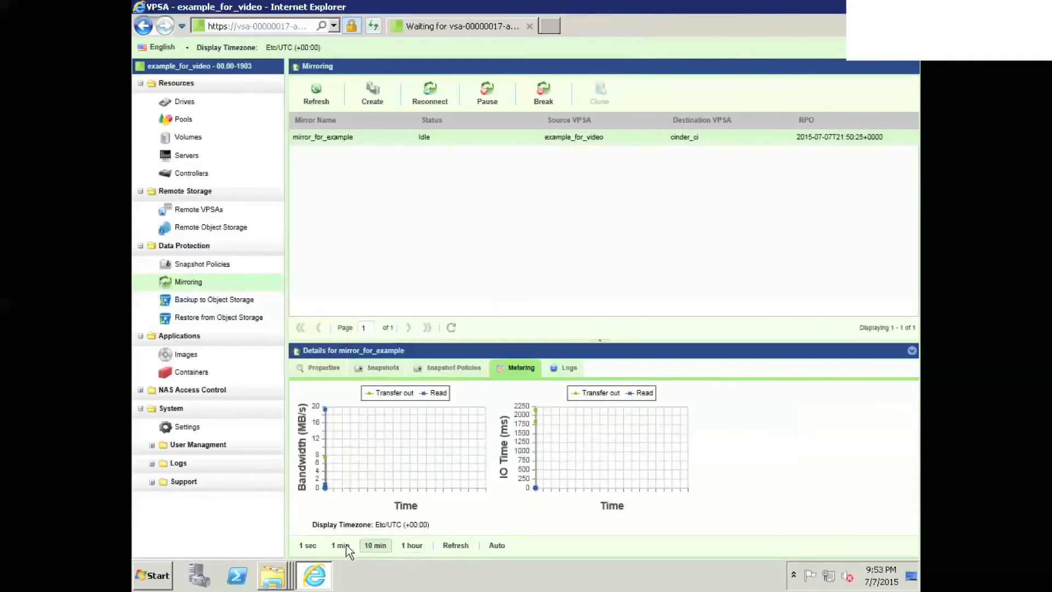
left_click(496, 545)
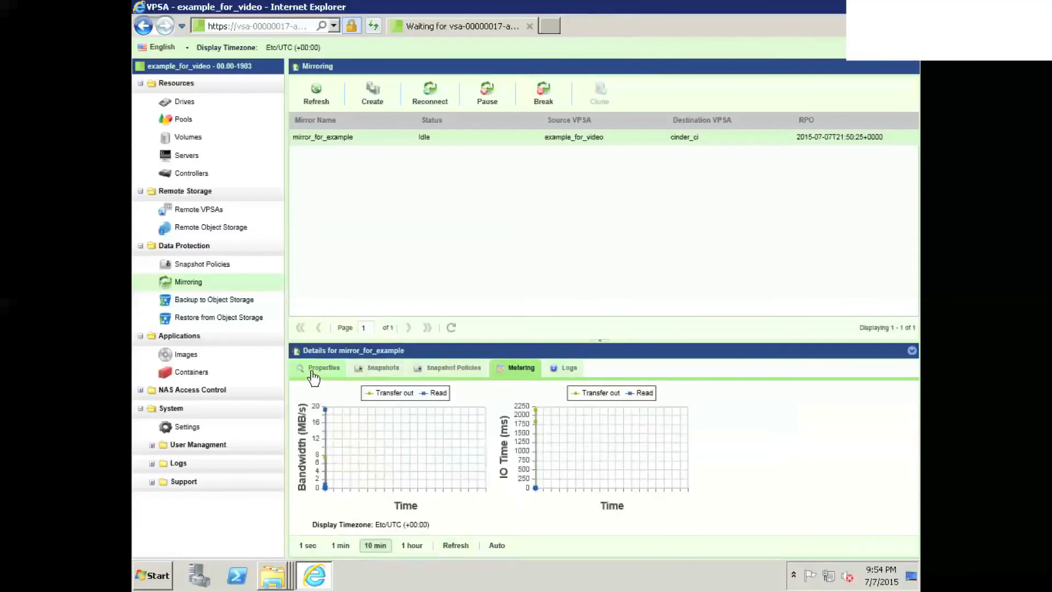
left_click(329, 369)
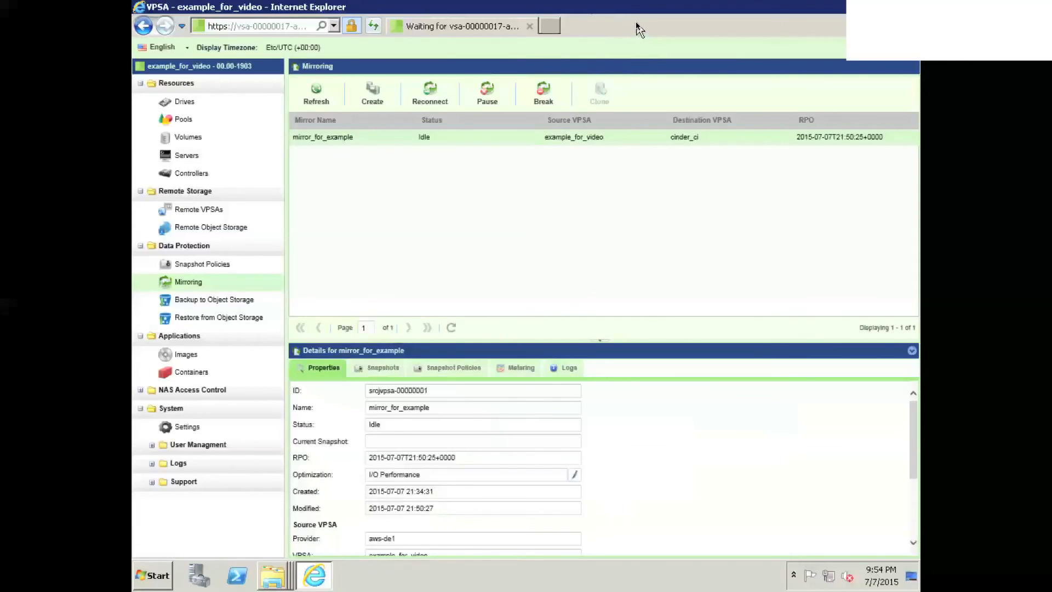